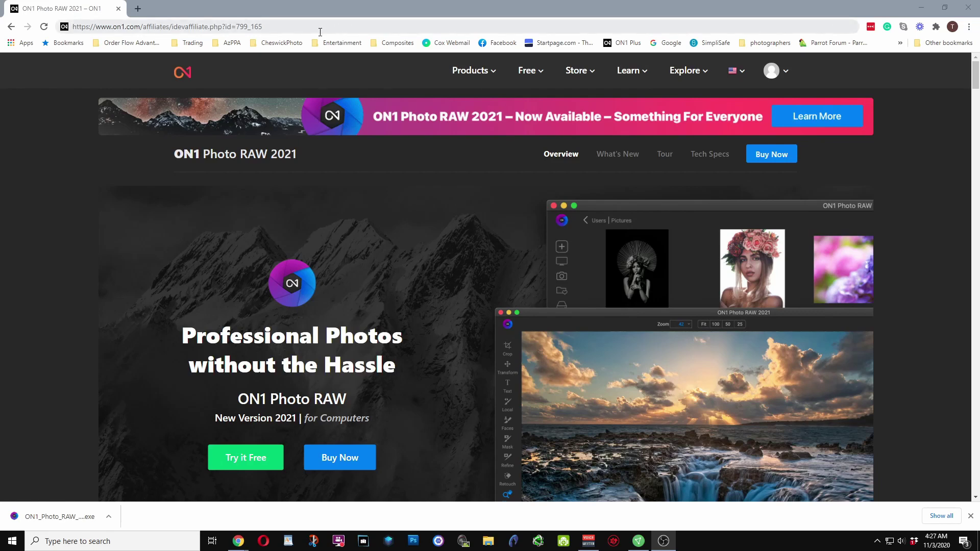
# Start the ON1 Photo RAW 2021 free trial download and dismiss the duplicate save prompt
pyautogui.press('Return')
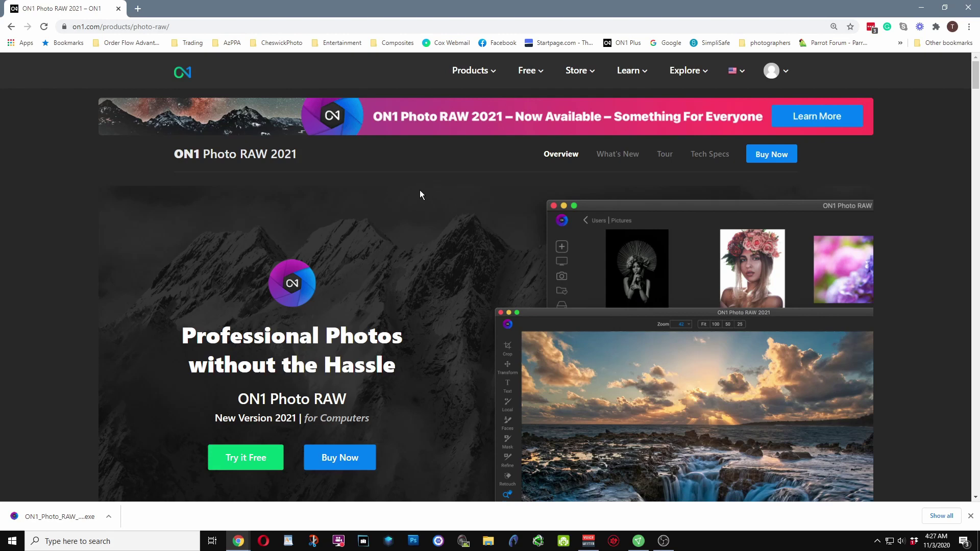
pyautogui.click(248, 463)
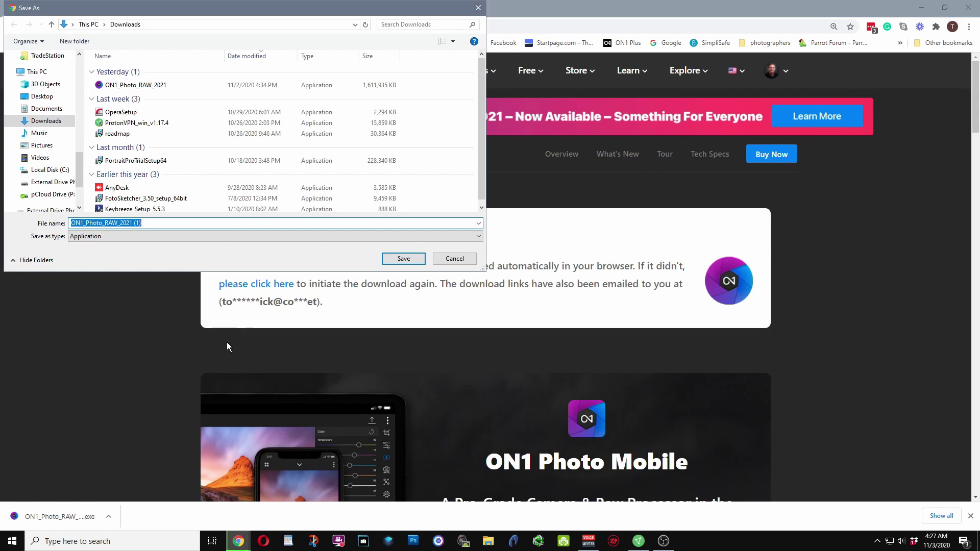
pyautogui.click(478, 8)
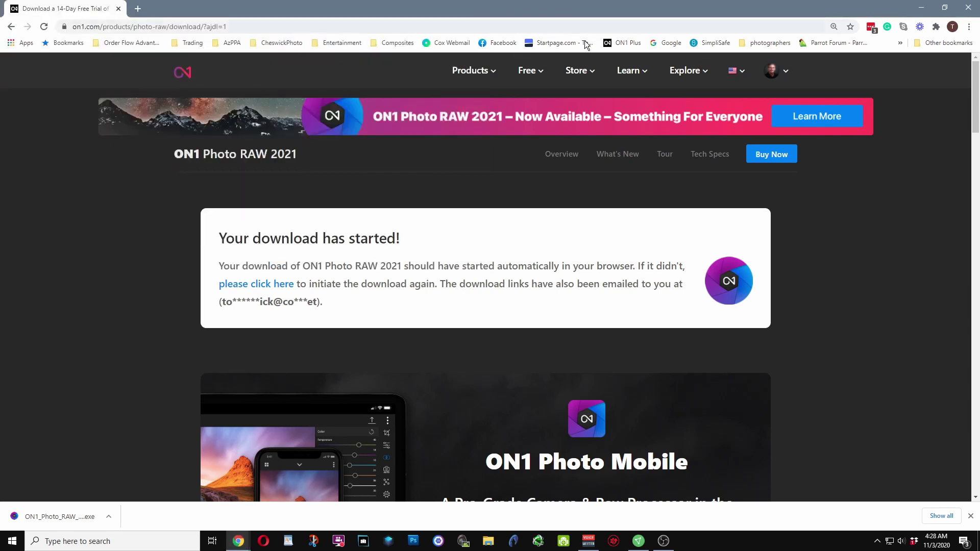
# Launch the ON1_Photo_RAW_2021 installer from the Downloads folder in File Explorer
pyautogui.click(486, 544)
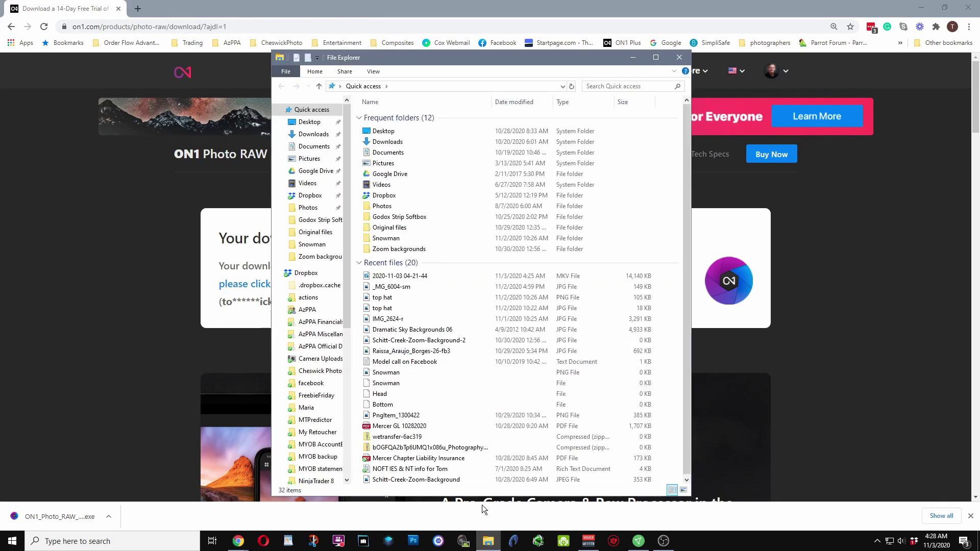
pyautogui.click(373, 143)
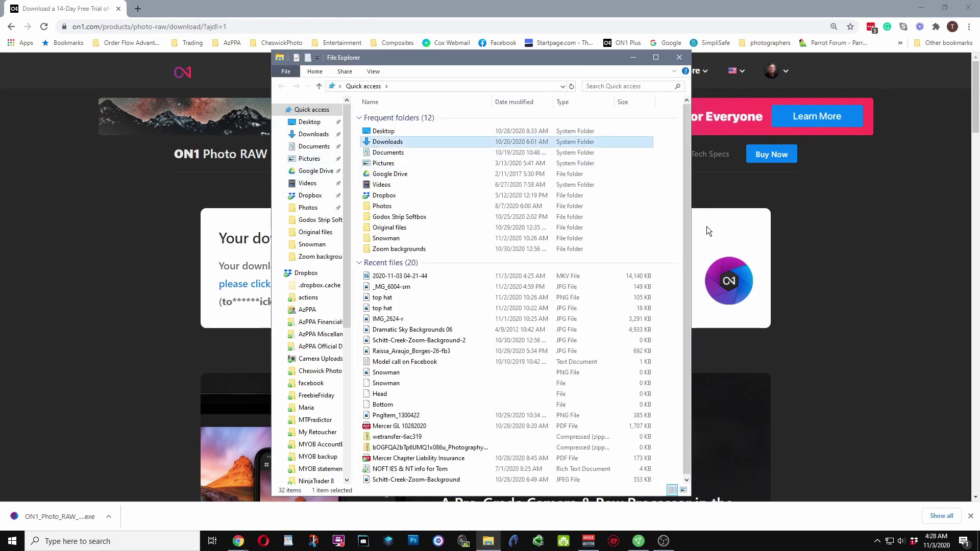
pyautogui.press('Return')
pyautogui.click(427, 132)
pyautogui.doubleClick(428, 132)
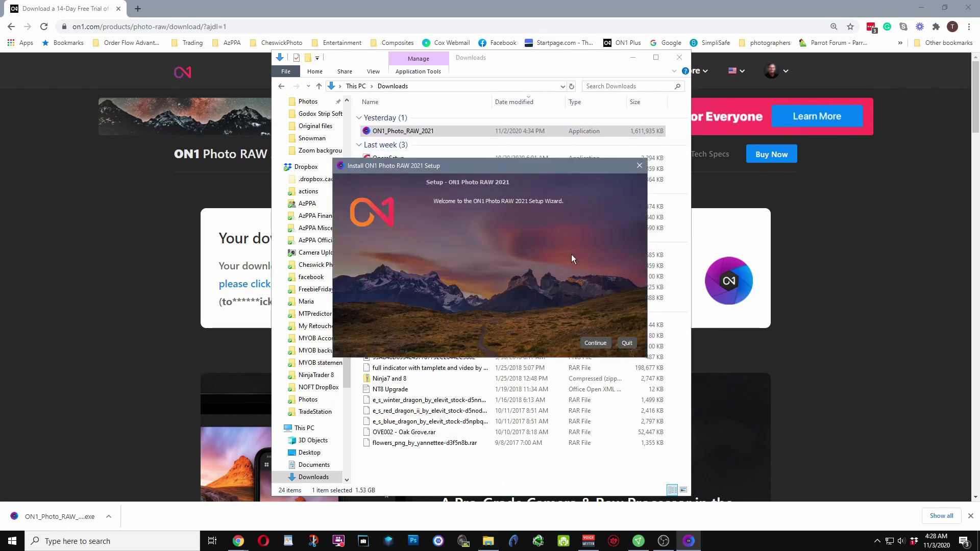
# Run setup with default locations and Start Menu folder, installing for all users past the license
pyautogui.click(595, 343)
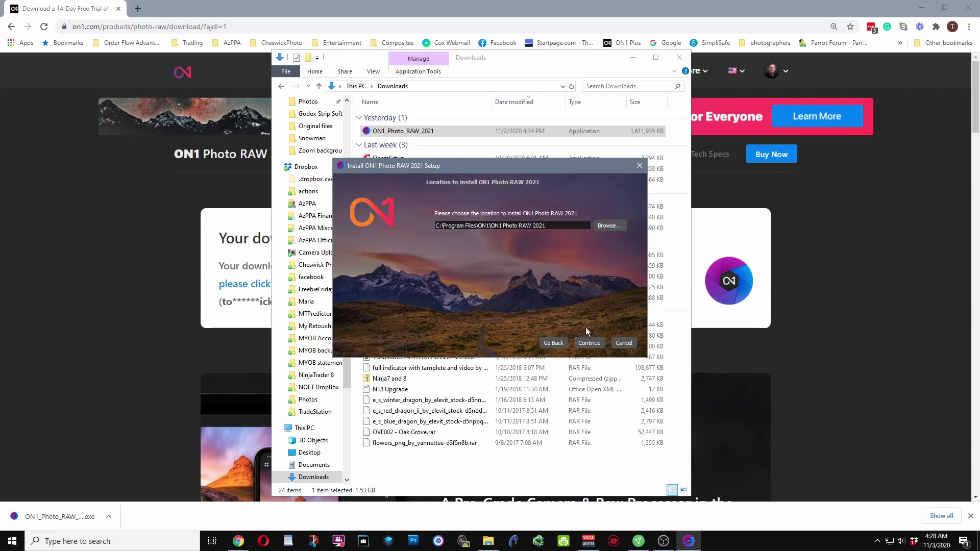
pyautogui.click(588, 343)
pyautogui.click(588, 344)
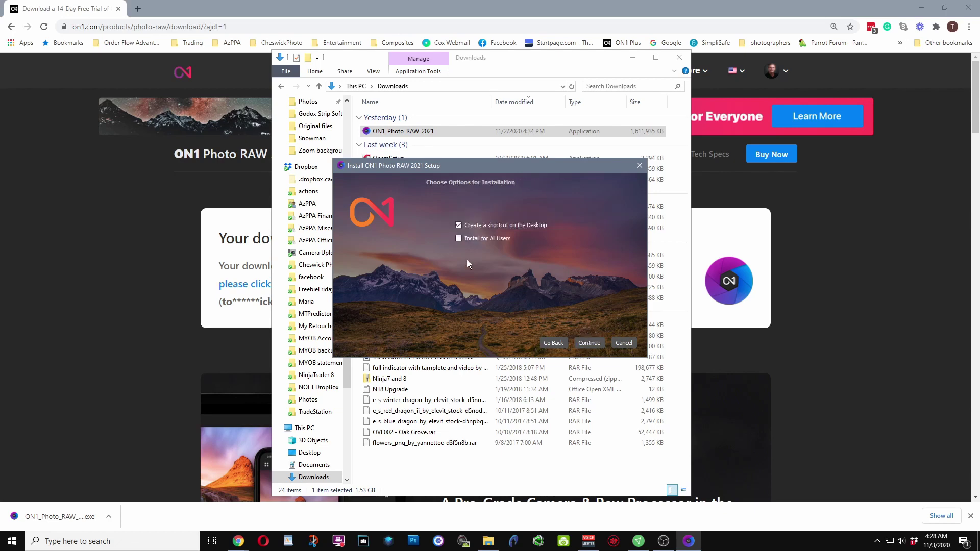
pyautogui.click(458, 237)
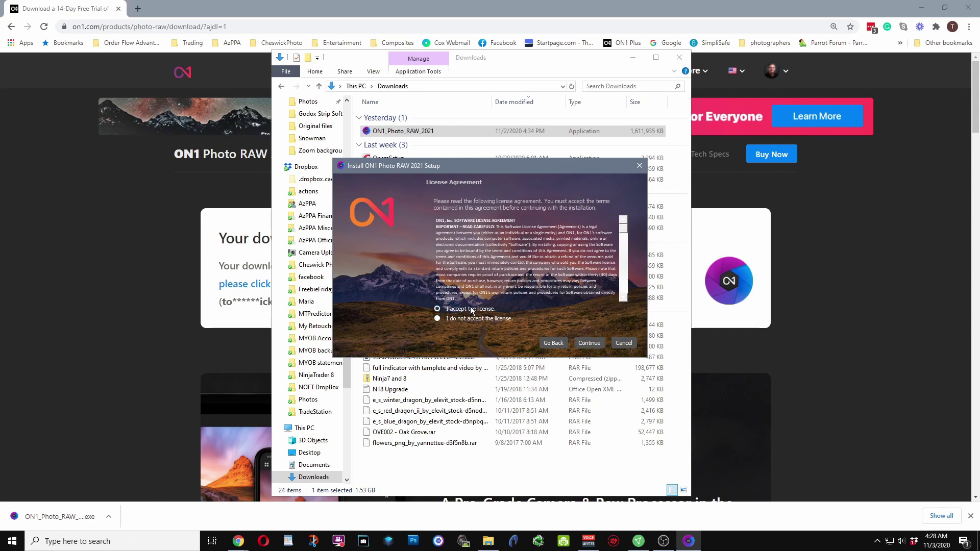
pyautogui.click(588, 343)
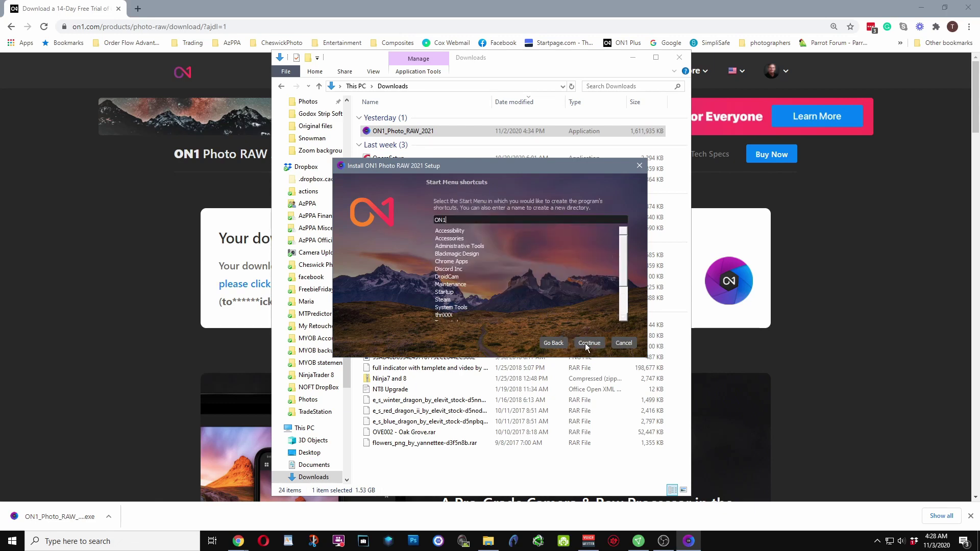
pyautogui.click(588, 342)
pyautogui.click(592, 342)
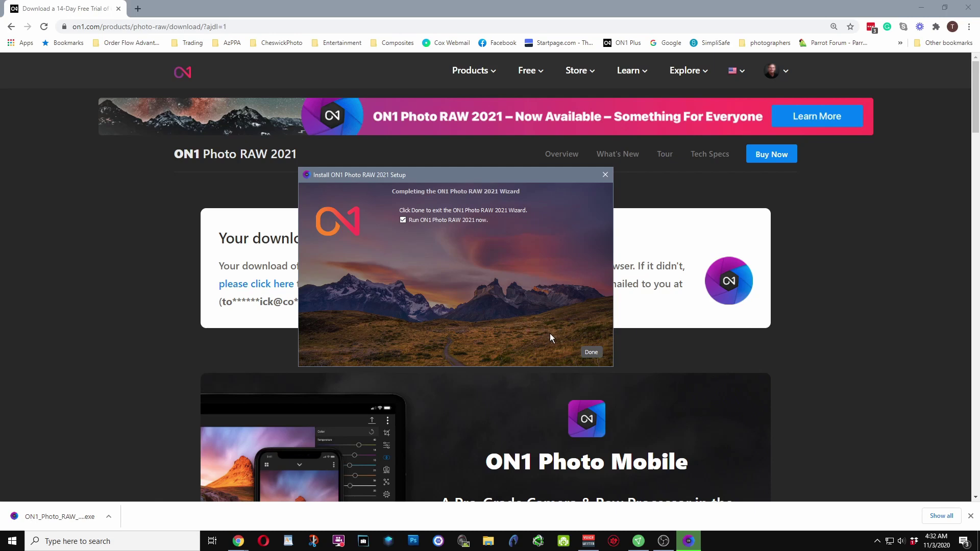
# Launch ON1 Photo RAW 2021 and start the 14-day trial with the account e-mail address
pyautogui.click(589, 353)
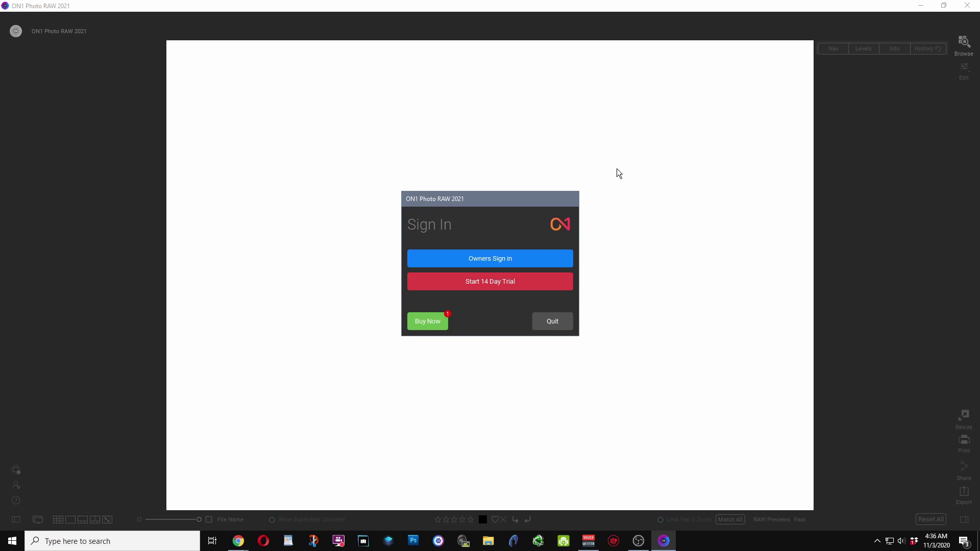
pyautogui.click(487, 287)
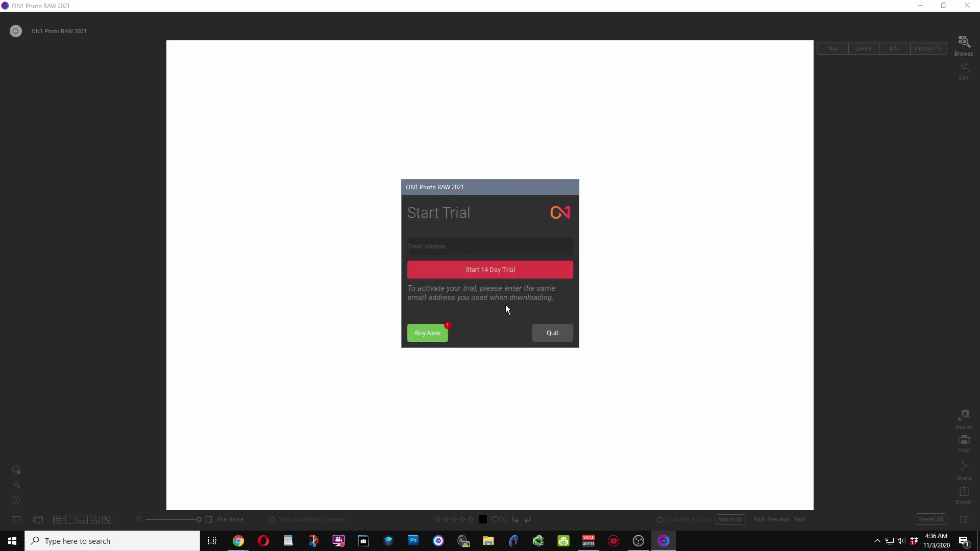
pyautogui.click(481, 274)
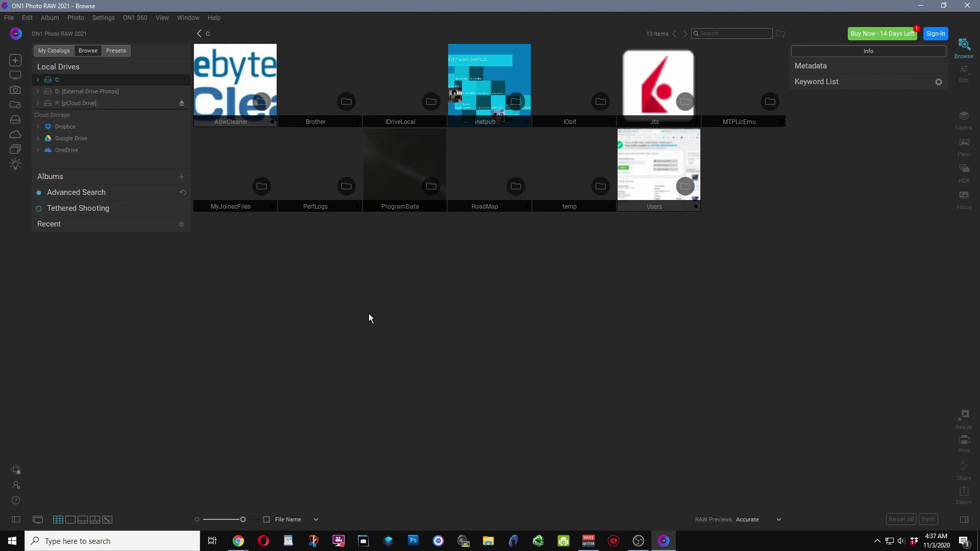
# Expand D: [External Drive Photos], then Photos, then Toms Programs and Projects in the sidebar
pyautogui.click(38, 92)
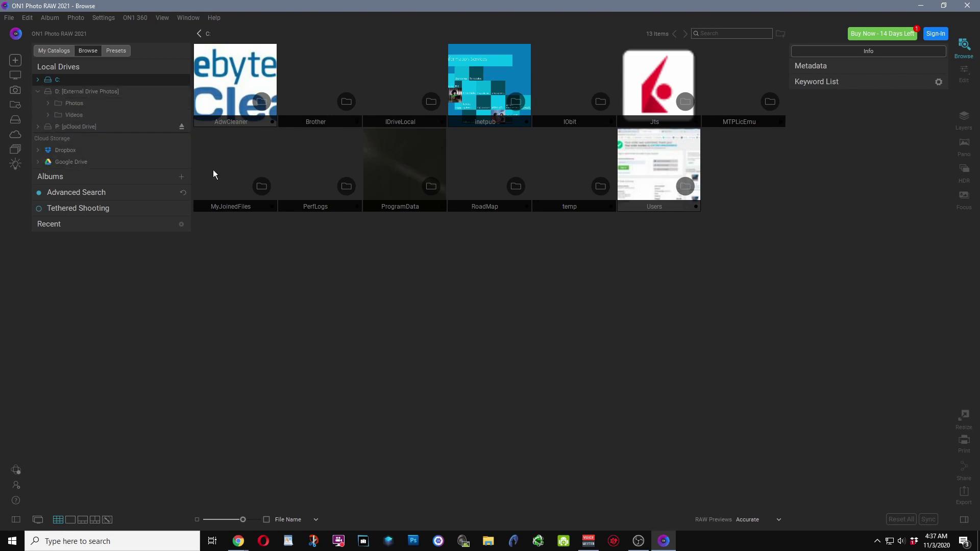
pyautogui.click(47, 103)
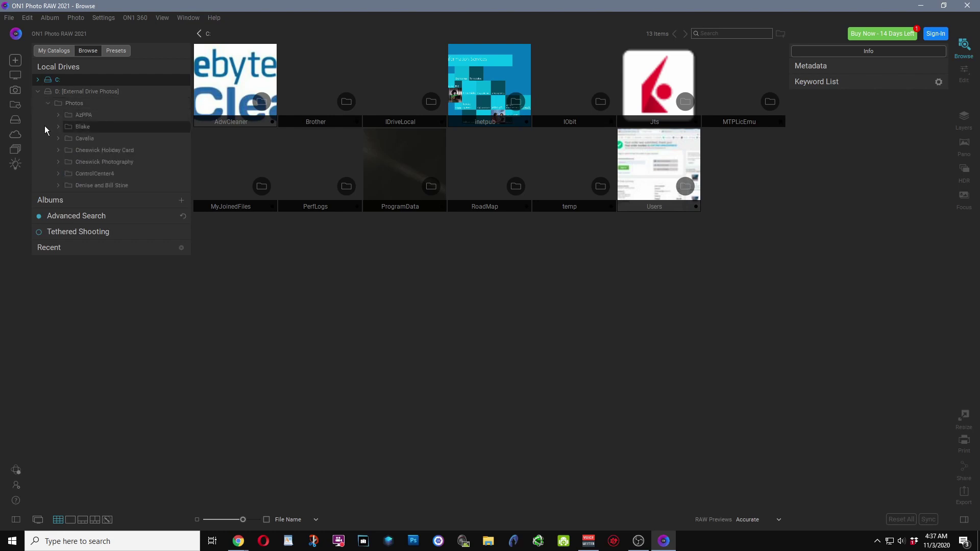
pyautogui.click(139, 408)
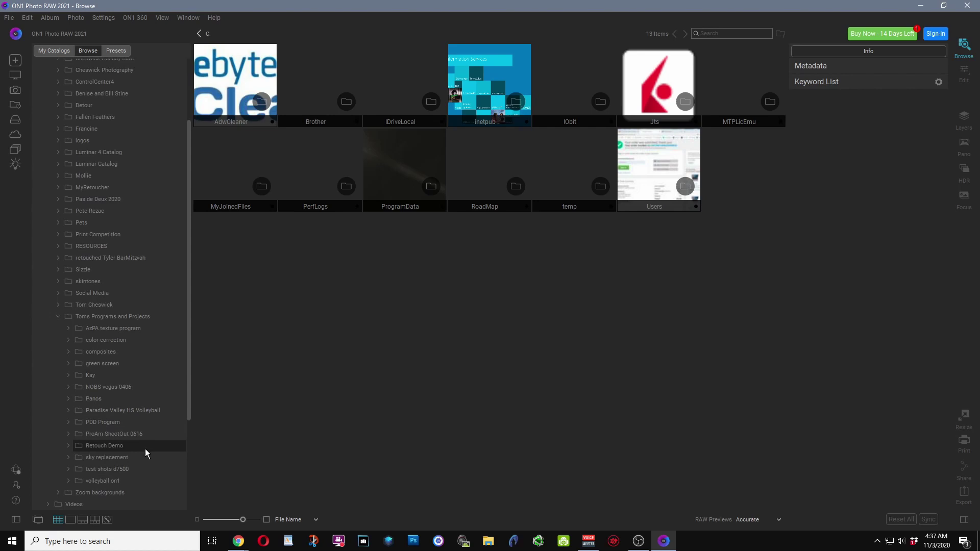
# Select the Retouch Demo folder to show its 26 images as thumbnails
pyautogui.click(145, 449)
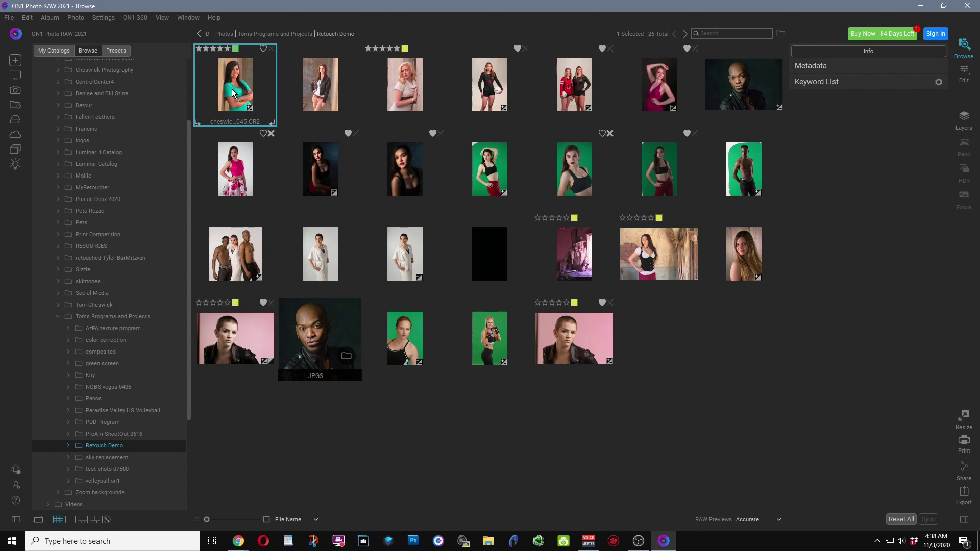
# Open Preferences to the Files settings: JPEG (No Layers), sRGB IEC61966-2.1, 8-bit, 300 PPI
pyautogui.click(26, 18)
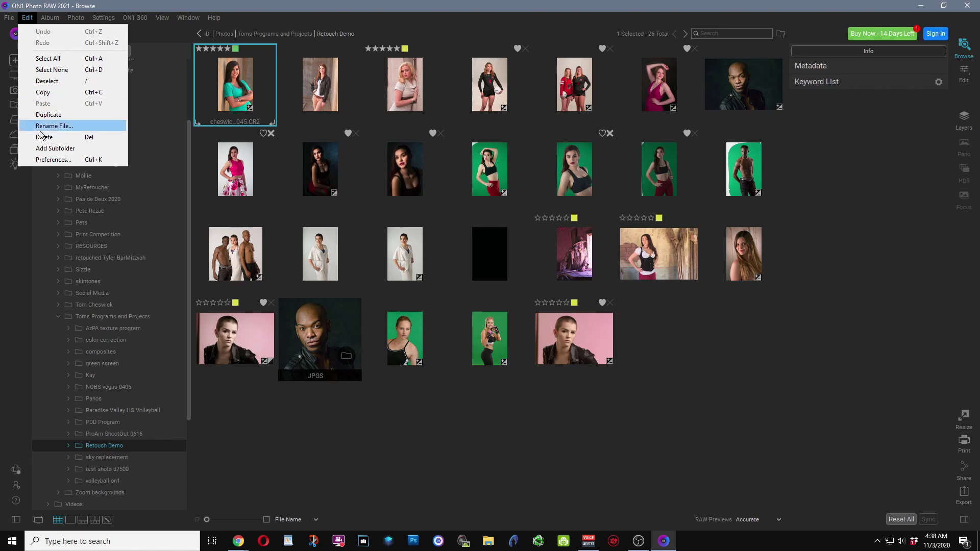
pyautogui.click(39, 160)
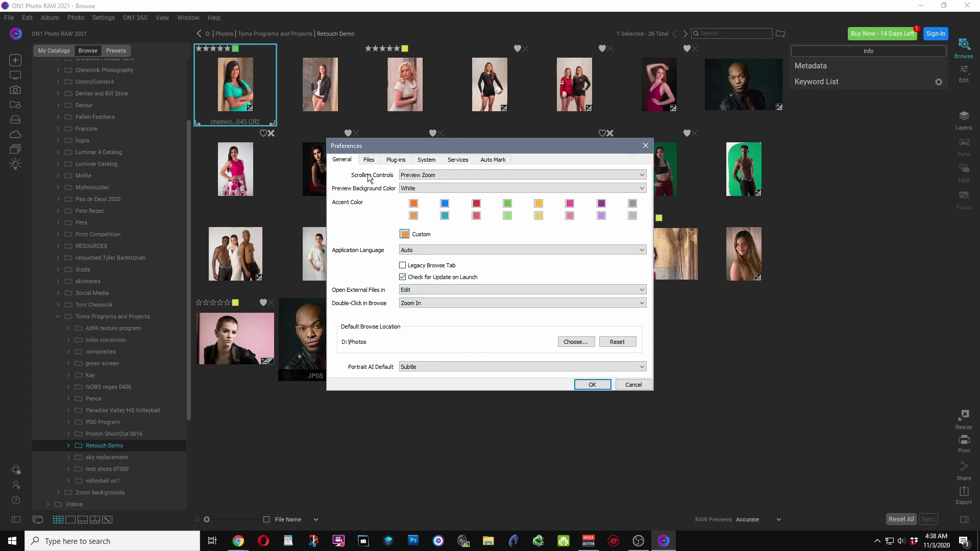
pyautogui.click(368, 160)
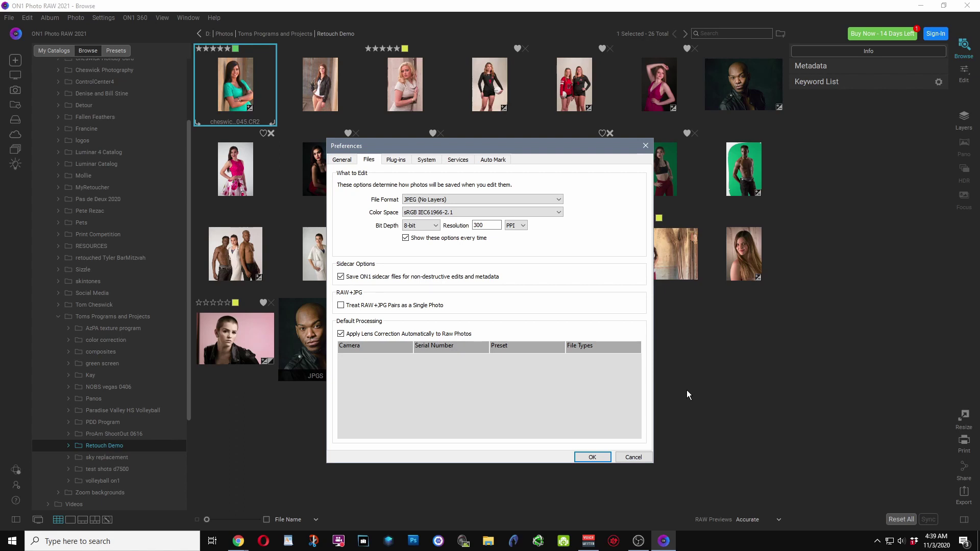
# Uncheck Microsoft OneDrive under Services, review Plug-ins, System and Auto Mark, then close Preferences
pyautogui.click(396, 160)
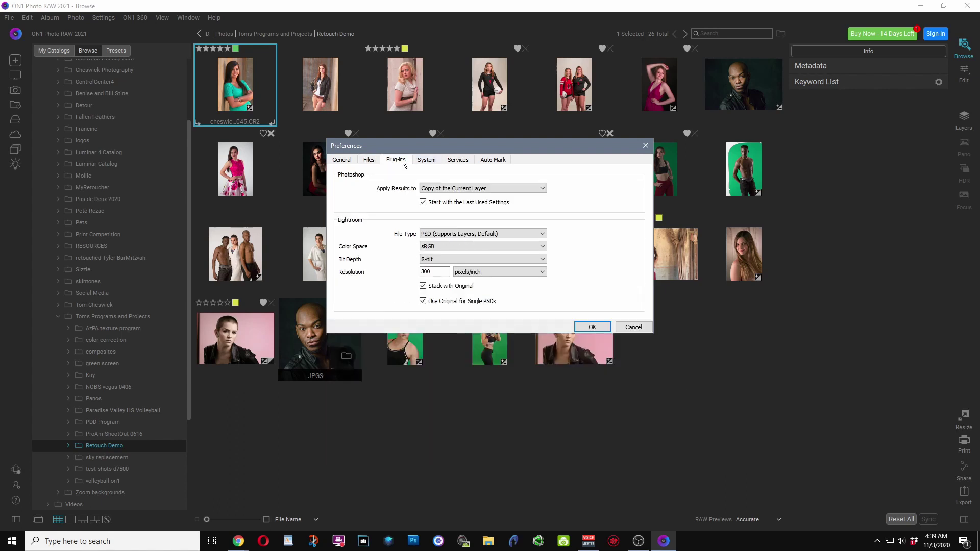
pyautogui.click(432, 160)
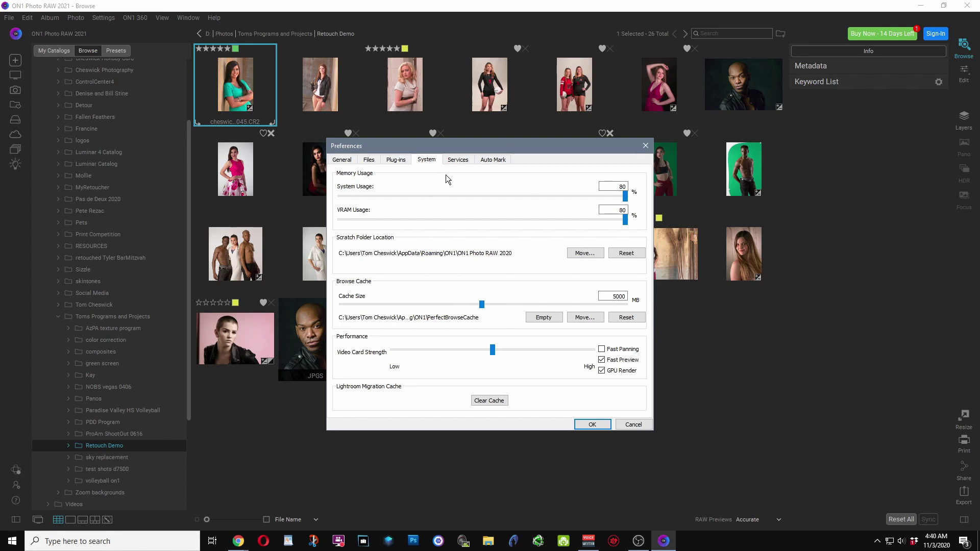
pyautogui.click(455, 161)
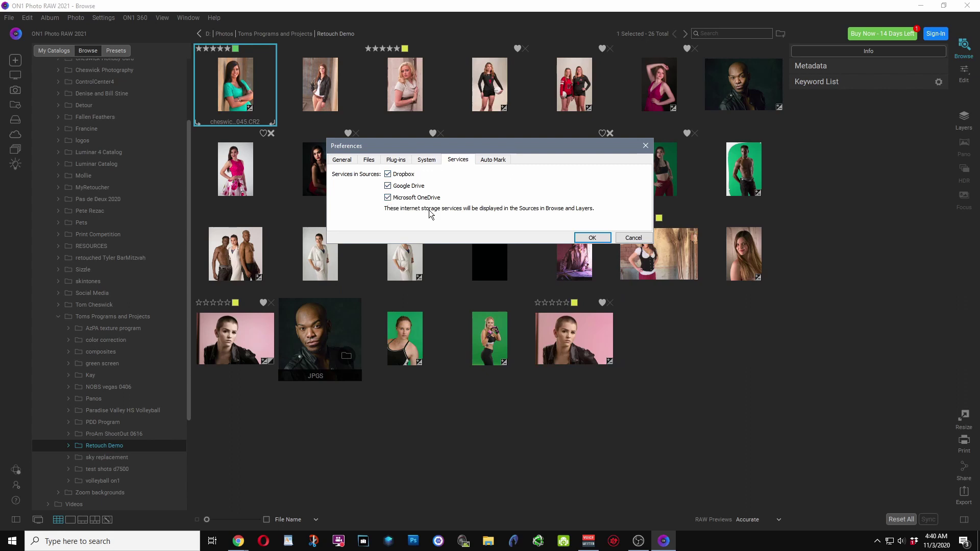
pyautogui.click(389, 198)
pyautogui.click(487, 161)
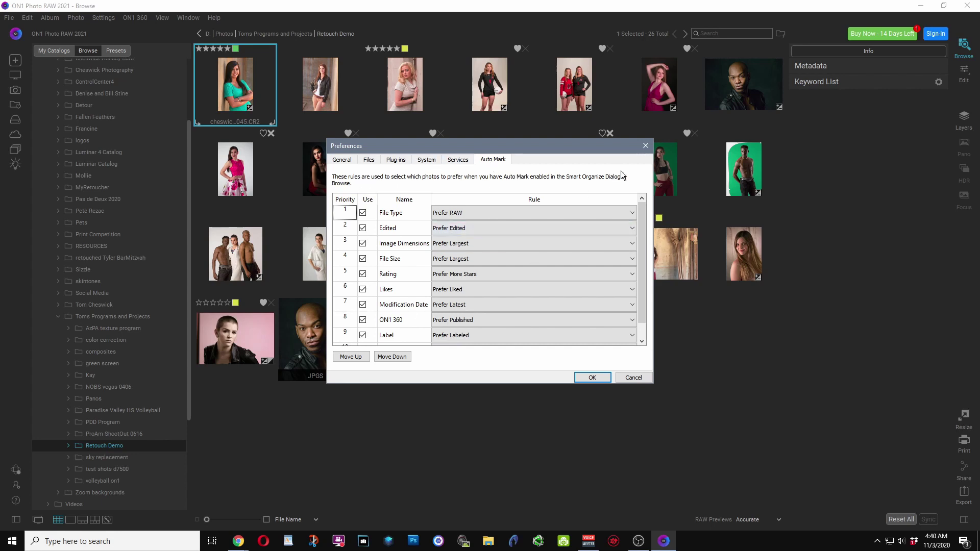
pyautogui.click(645, 145)
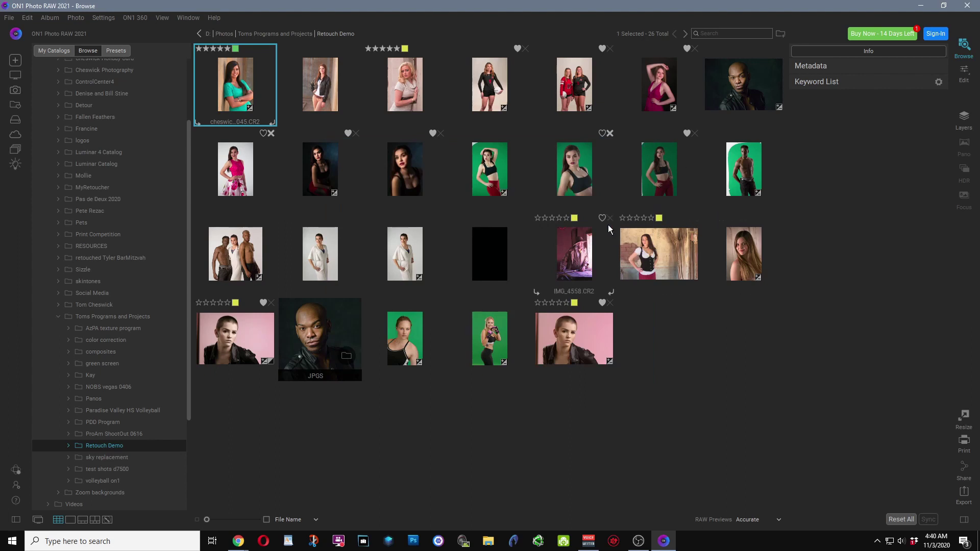
# Open the pink-top portrait DSC_2798.NEF in Detail View, choosing Zoom-In rather than Edit
pyautogui.click(574, 178)
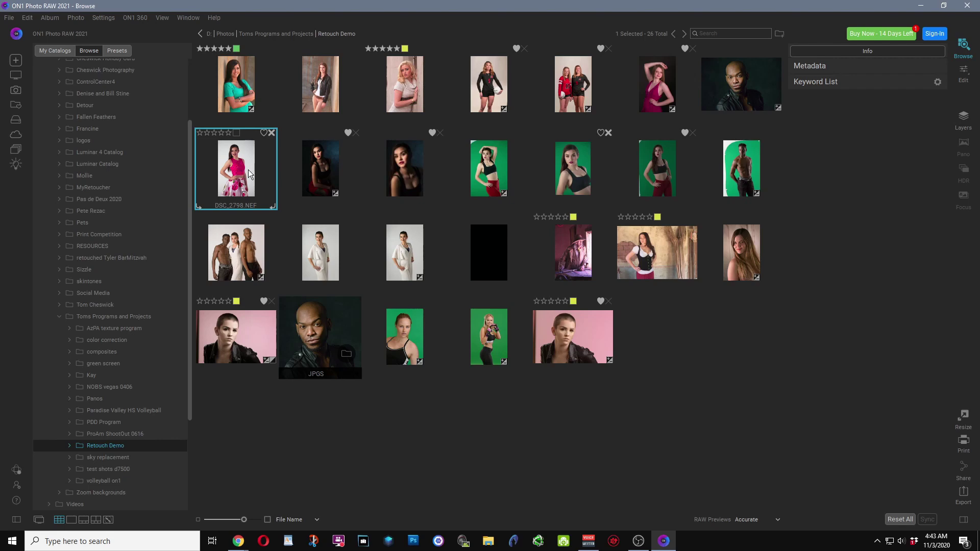
pyautogui.doubleClick(238, 176)
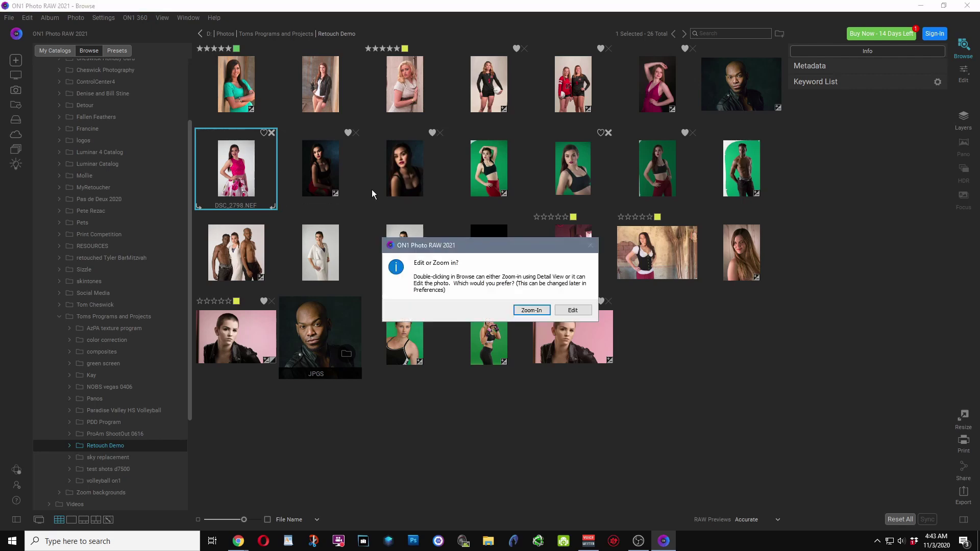
pyautogui.click(531, 309)
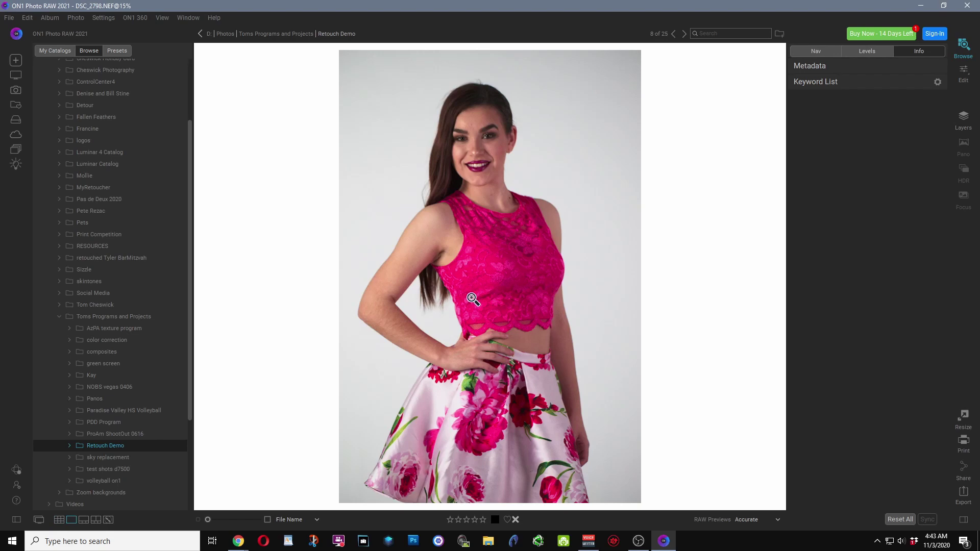
# Bring DSC_2798 into Develop, apply Tone AI Auto, and reset Contrast to 0
pyautogui.click(961, 76)
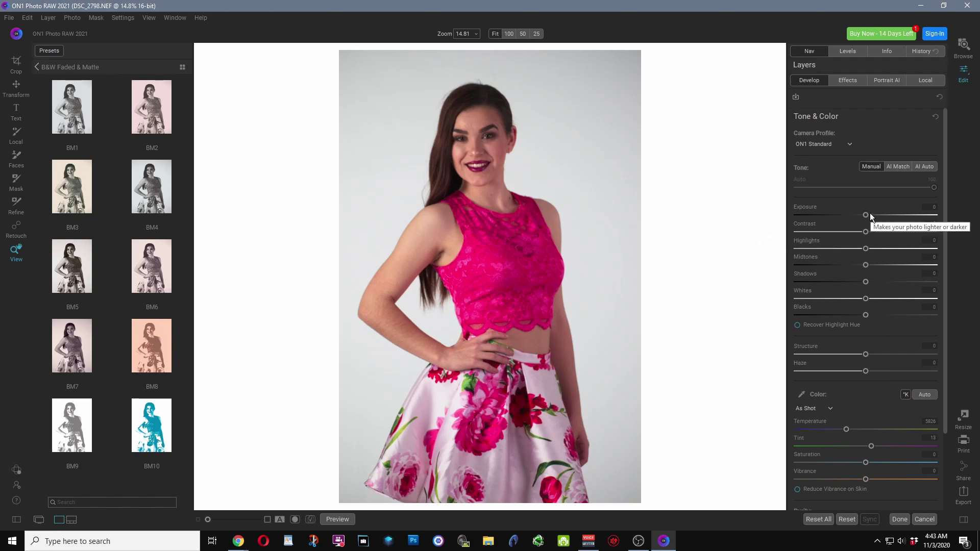
pyautogui.click(923, 165)
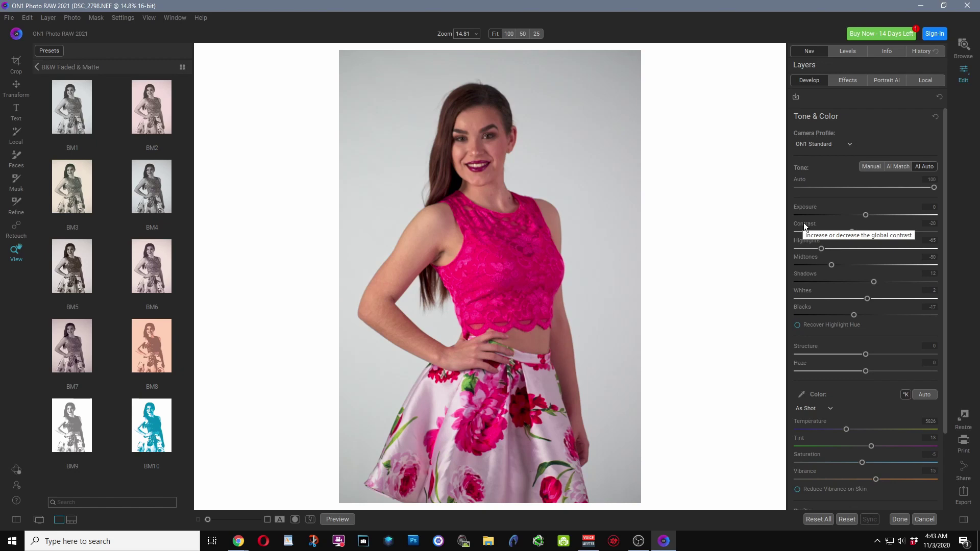
pyautogui.doubleClick(803, 222)
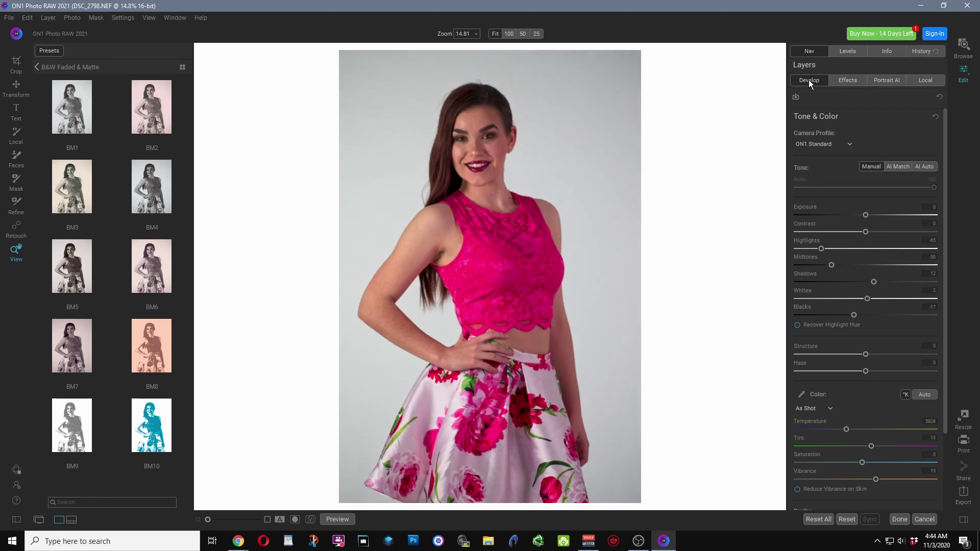
# Apply the Cinema category's CN5 preset to the portrait and fade it to about half strength
pyautogui.click(847, 80)
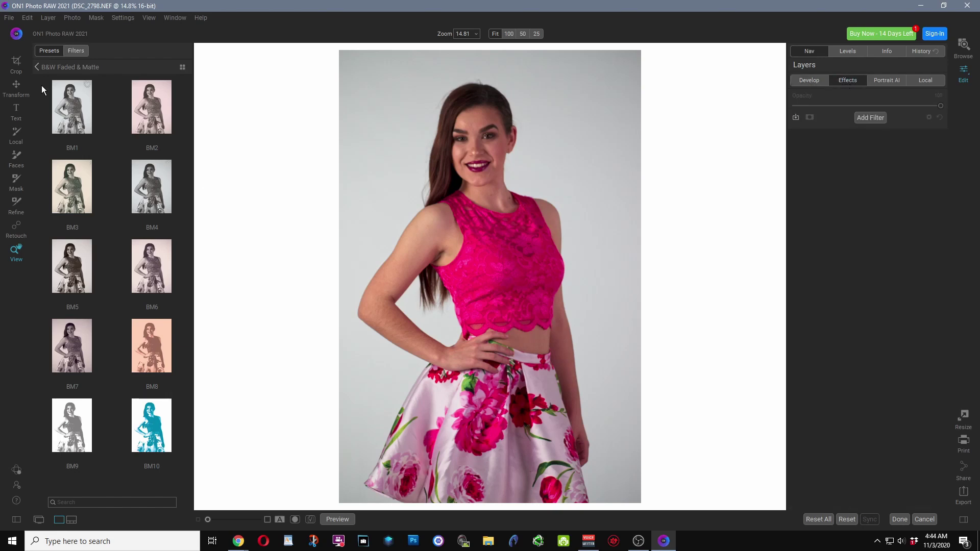
pyautogui.click(40, 64)
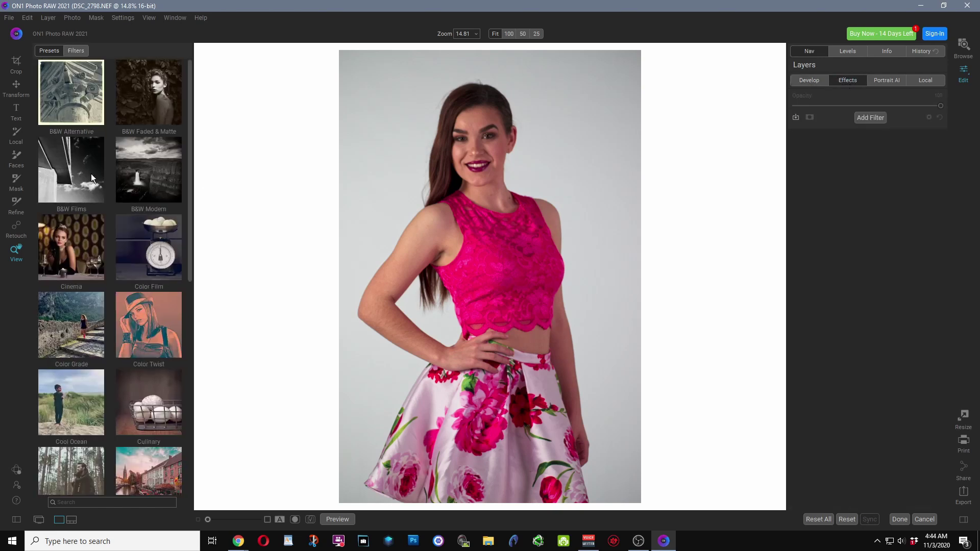
pyautogui.click(68, 246)
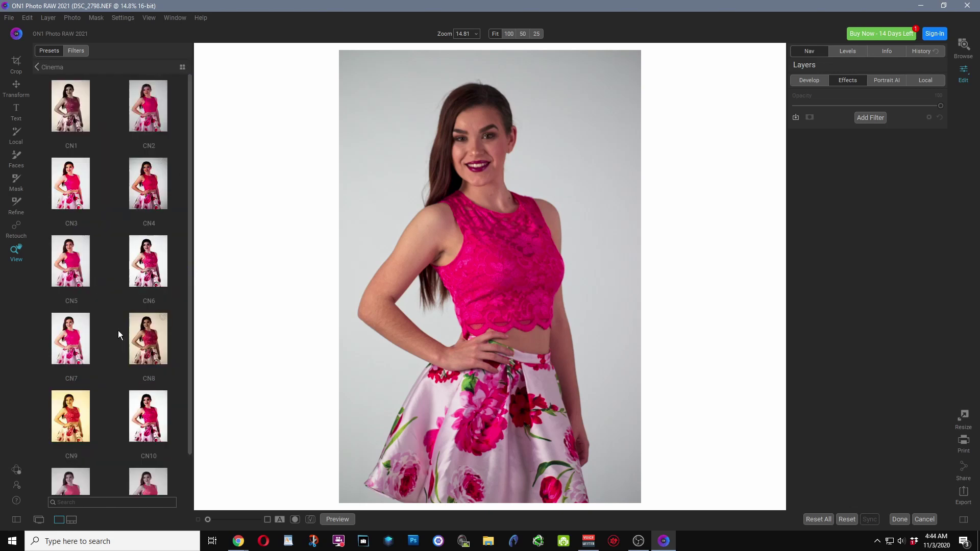
pyautogui.click(73, 273)
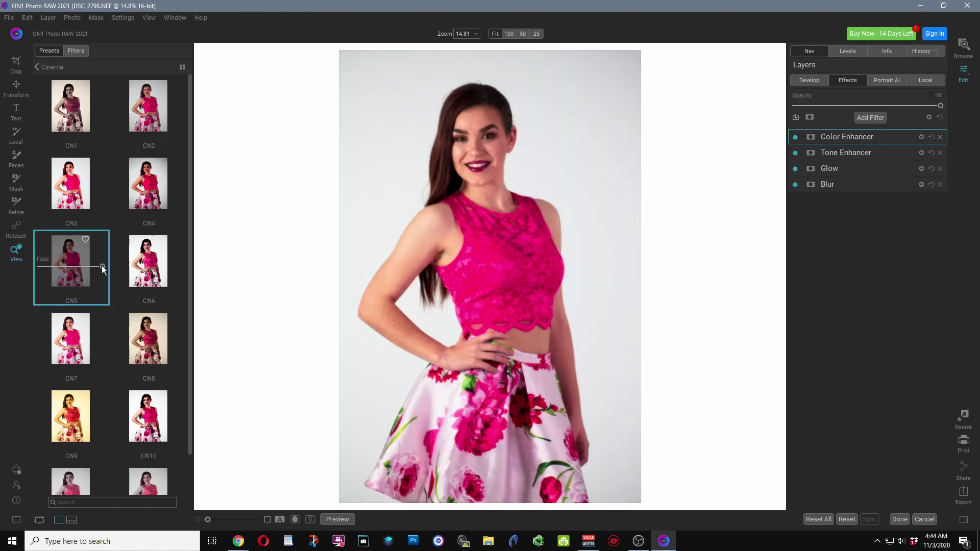
pyautogui.moveTo(94, 265); pyautogui.dragTo(101, 266)
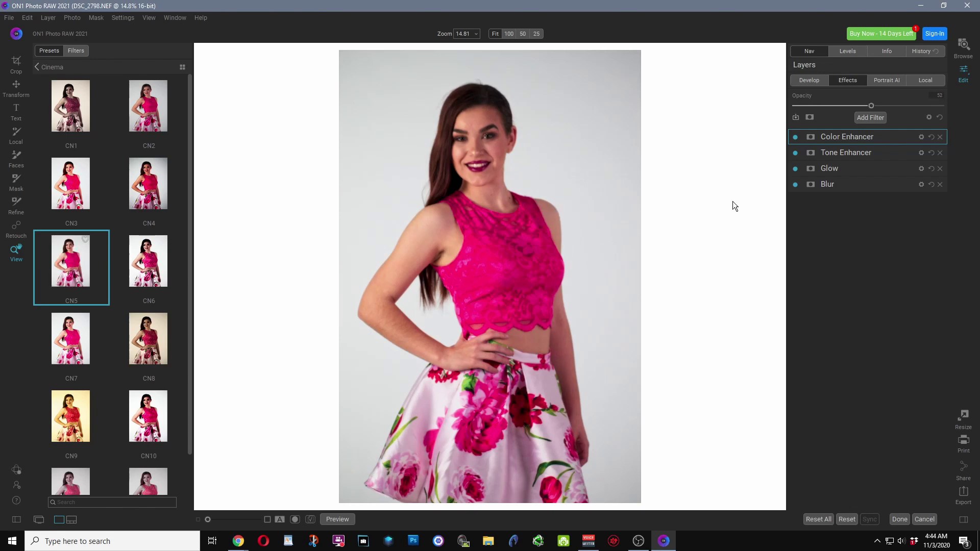
# Show the Portrait AI panel with the detected face, Default style and Skin Retouching at 50
pyautogui.click(886, 79)
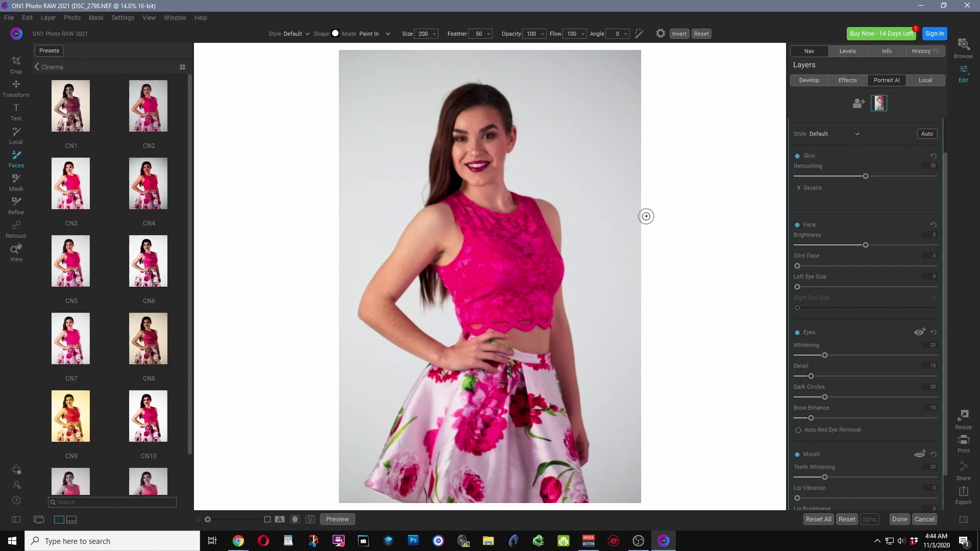
# Switch to the Local adjustment brush and its panel using the K shortcut
pyautogui.press('k')
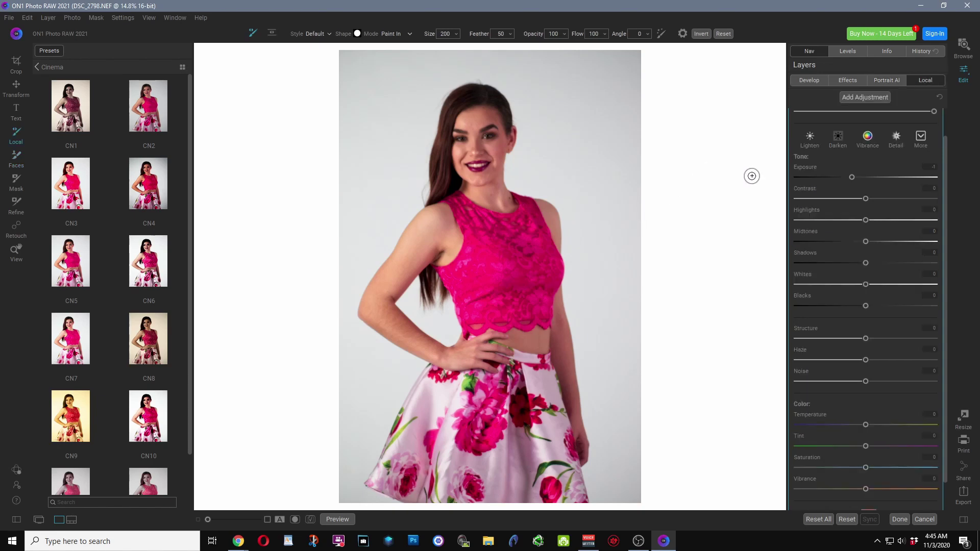